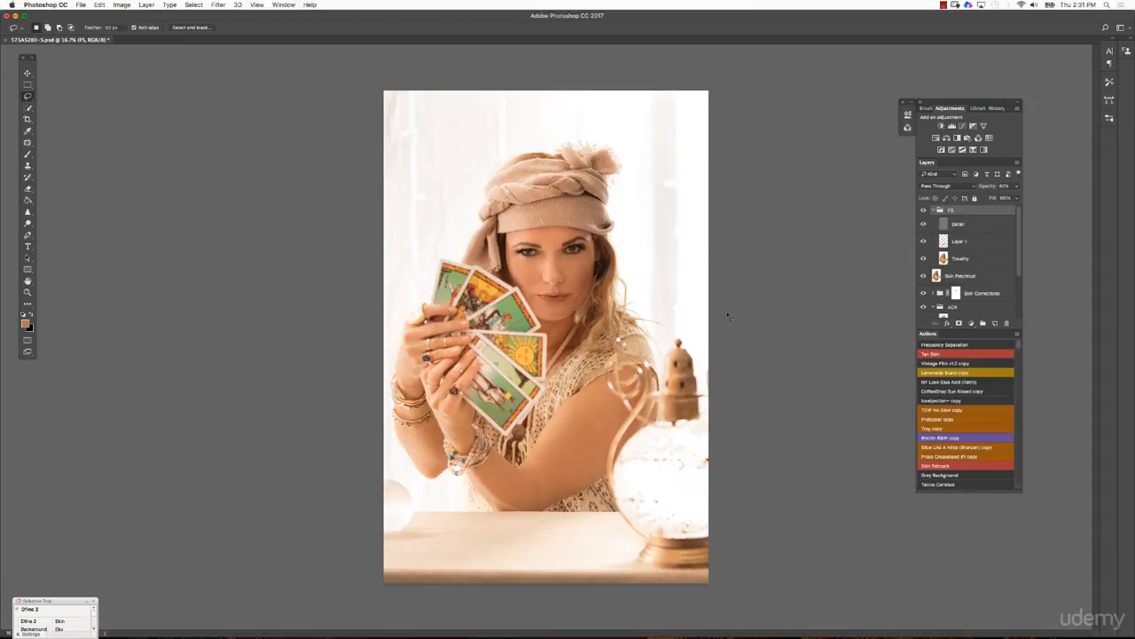
Float the Actions panel beside the photo and turn off its Button Mode
{"action": "left_click", "coordinate": [284, 5]}
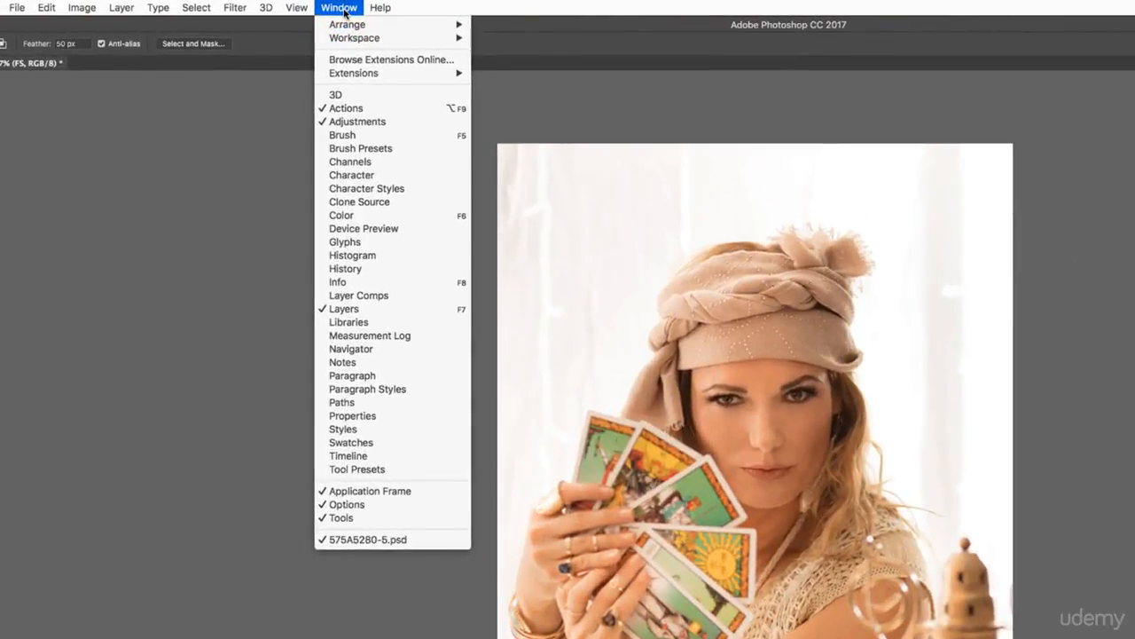
{"action": "left_click", "coordinate": [356, 107]}
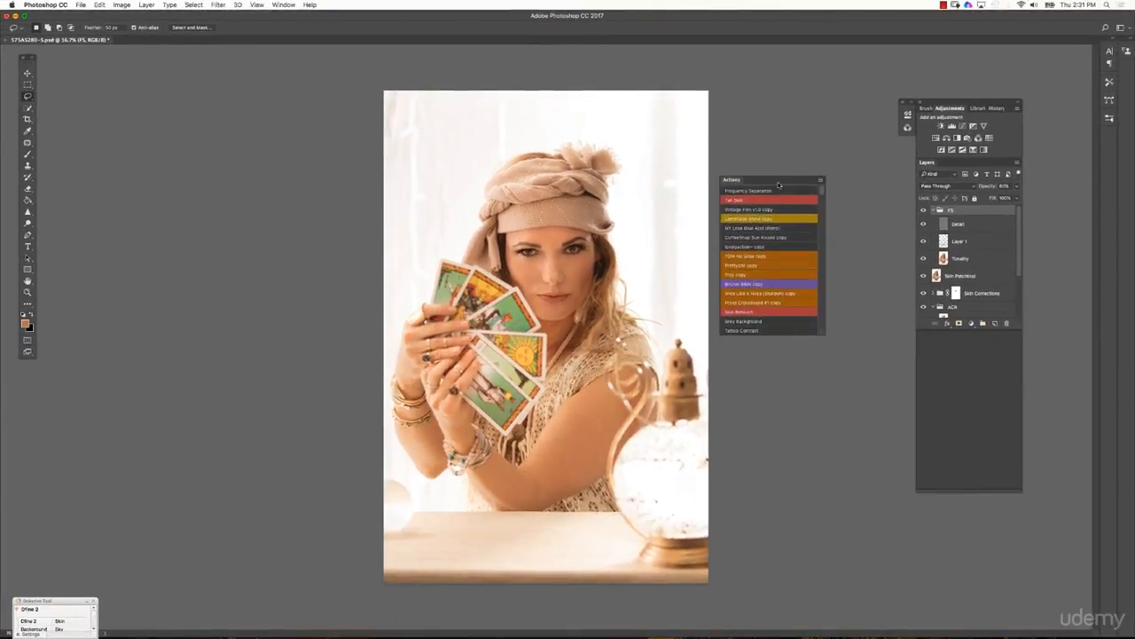
{"action": "left_click_drag", "start_coordinate": [779, 184], "coordinate": [807, 186]}
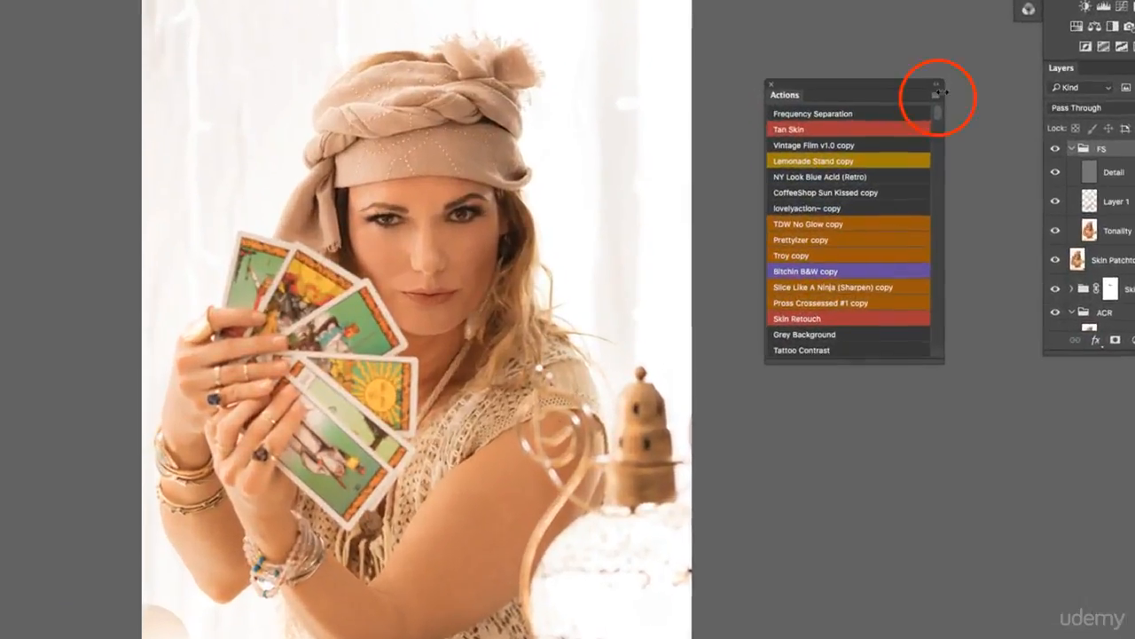
{"action": "left_click", "coordinate": [938, 95]}
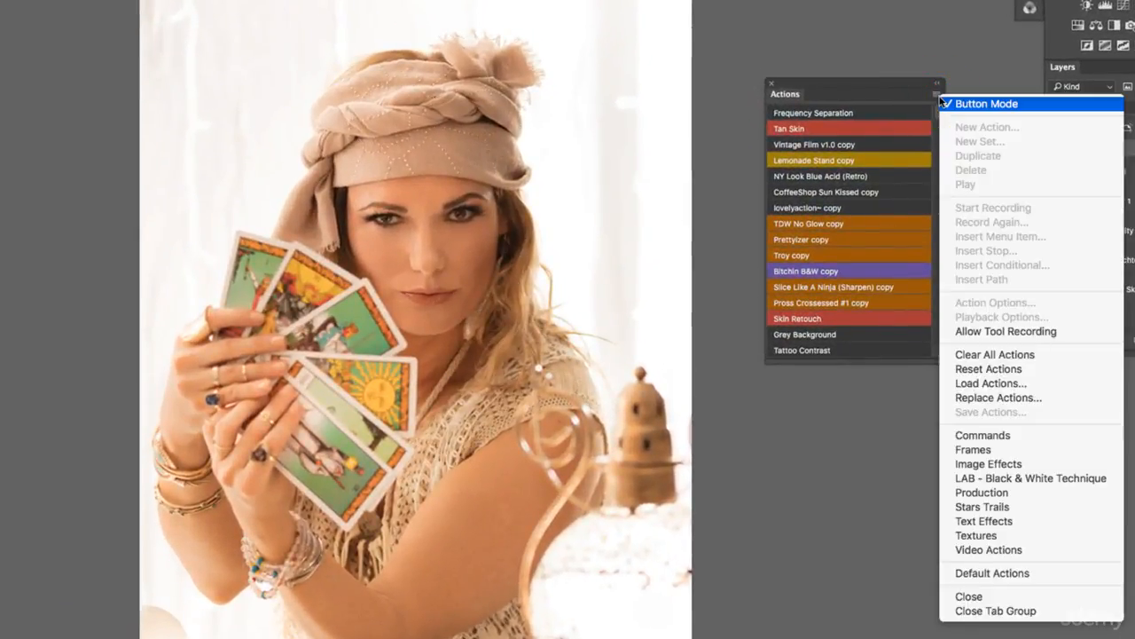
{"action": "left_click", "coordinate": [946, 103]}
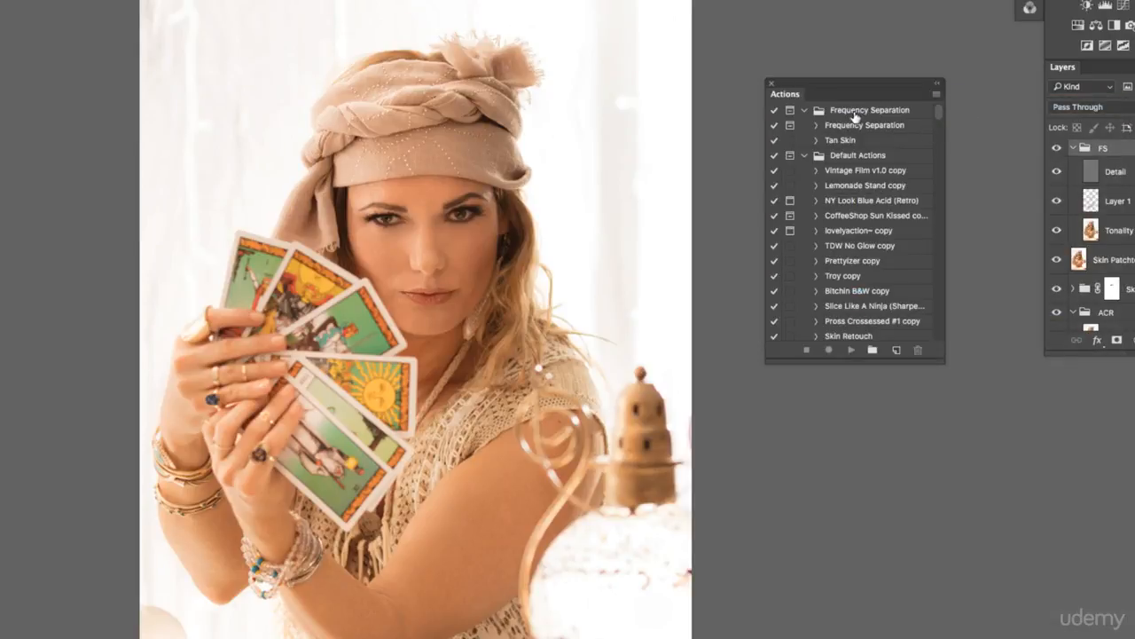
Create an action named NEW FS in the Default Actions set with the color Blue and start recording it
{"action": "left_click", "coordinate": [937, 94]}
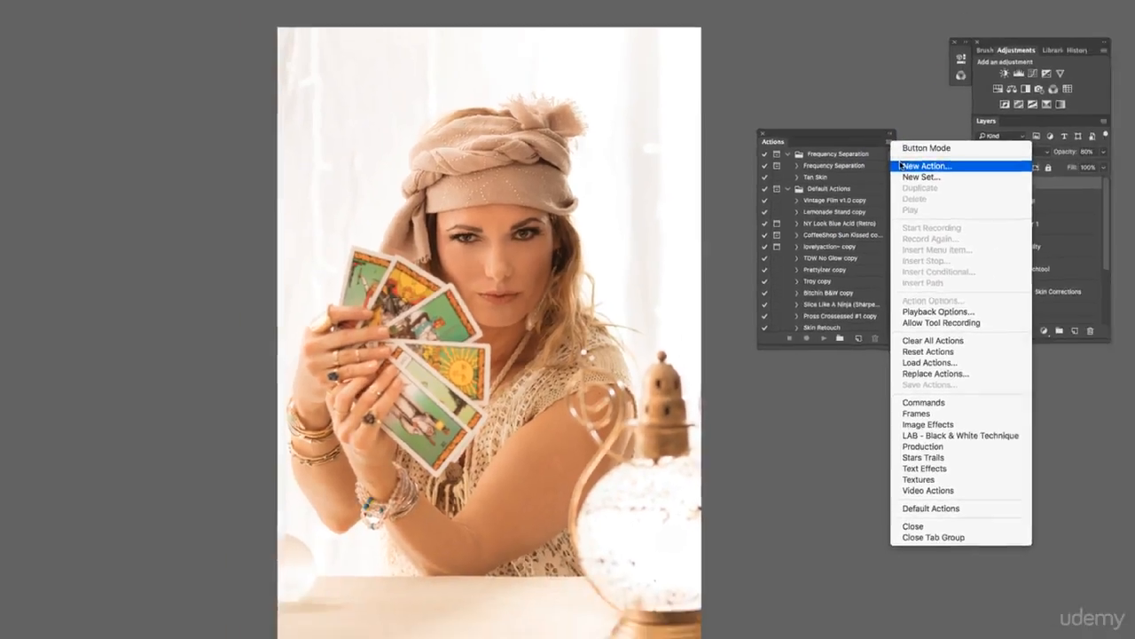
{"action": "left_click", "coordinate": [954, 126]}
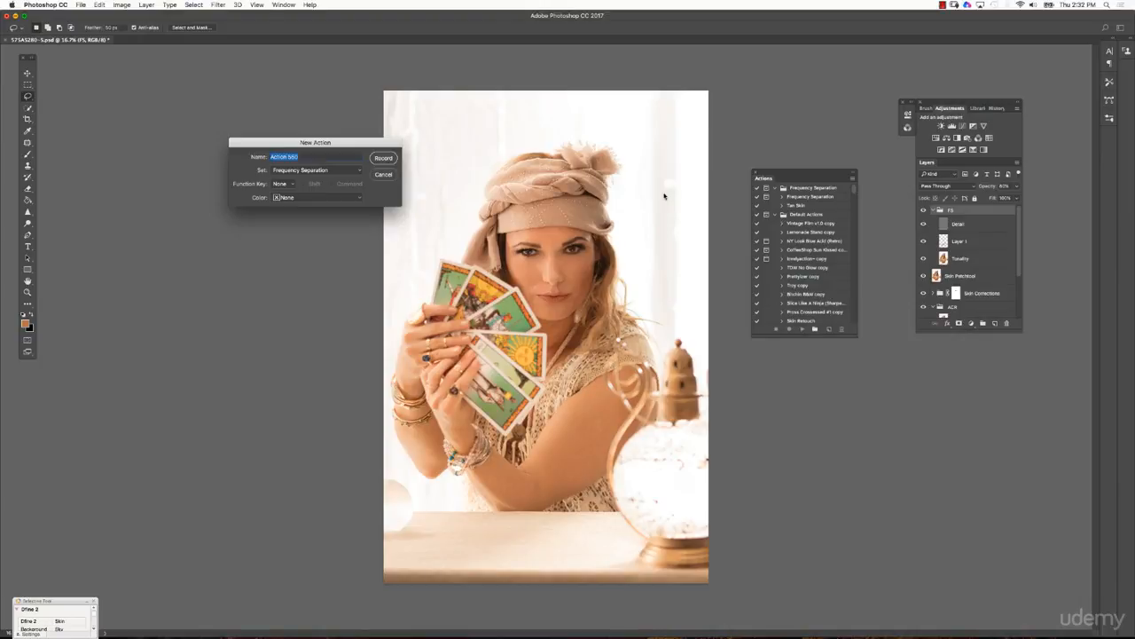
{"action": "type", "text": "NEW FS"}
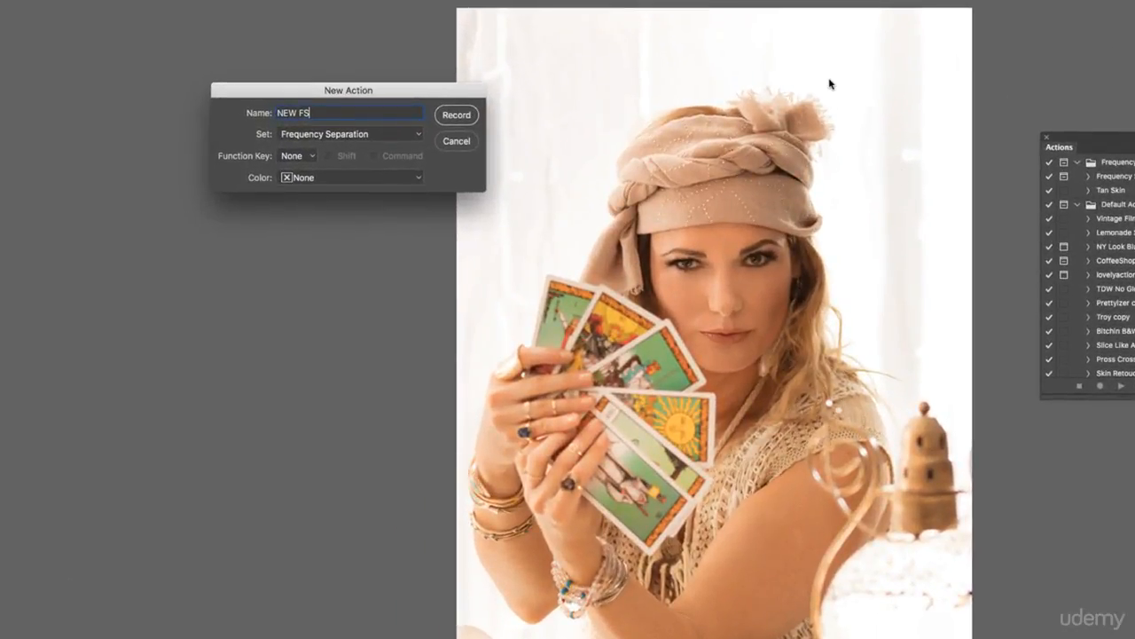
{"action": "left_click", "coordinate": [329, 135]}
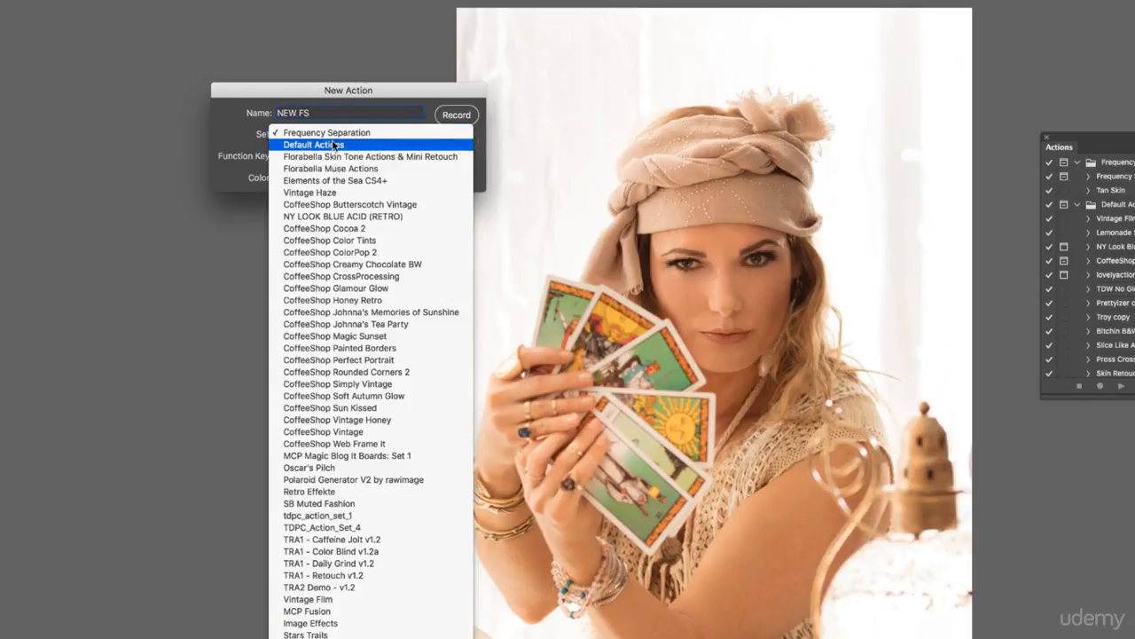
{"action": "left_click", "coordinate": [336, 145]}
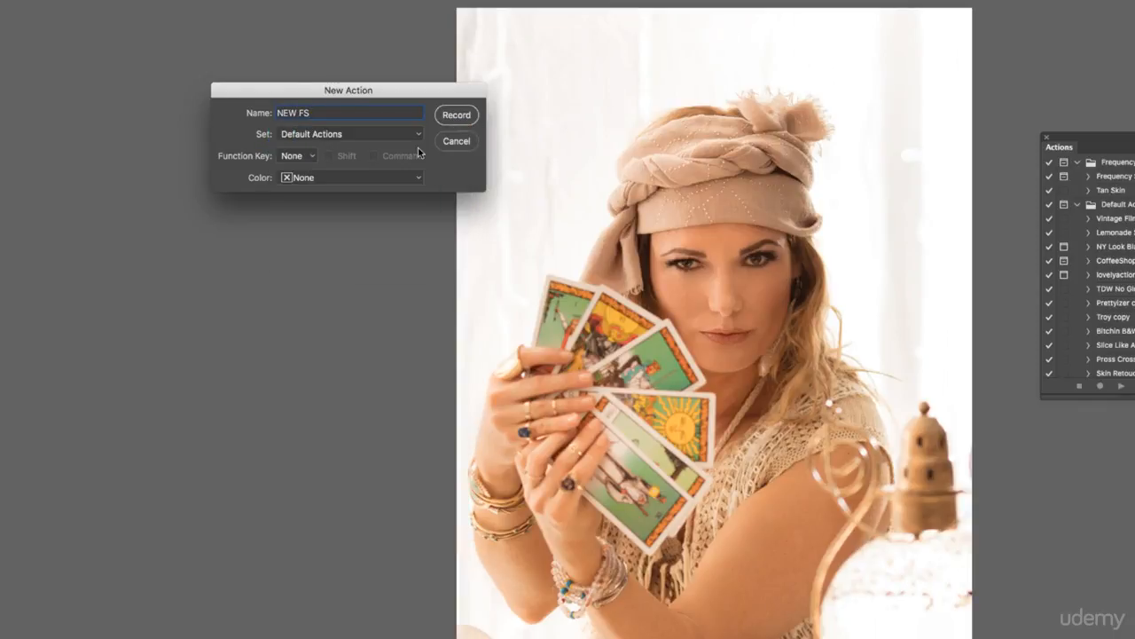
{"action": "left_click", "coordinate": [347, 178]}
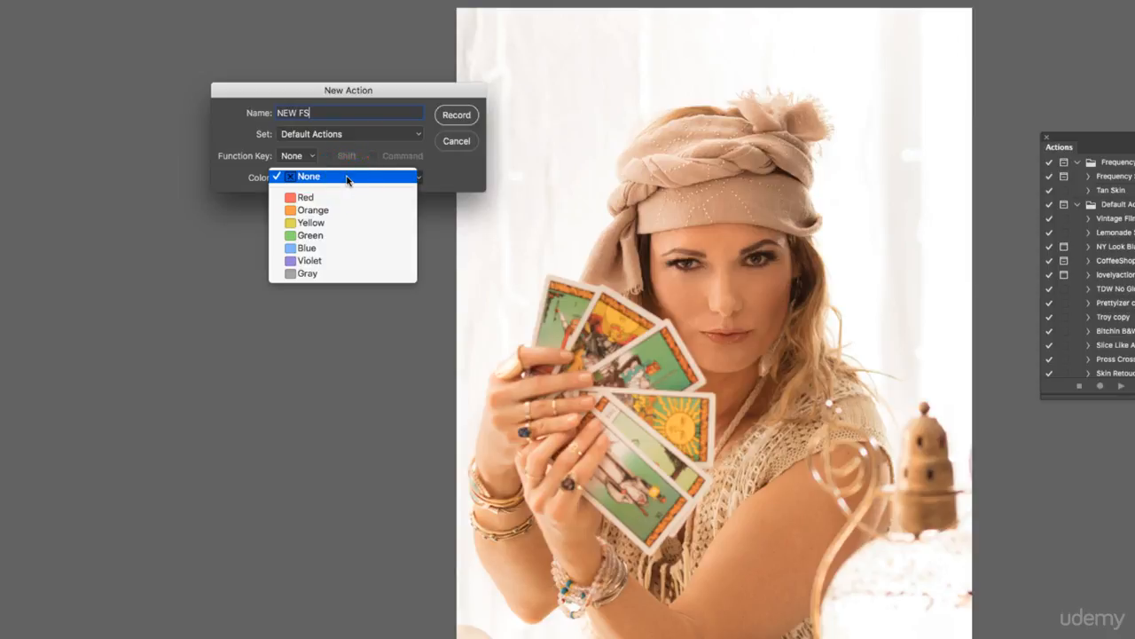
{"action": "left_click", "coordinate": [334, 251]}
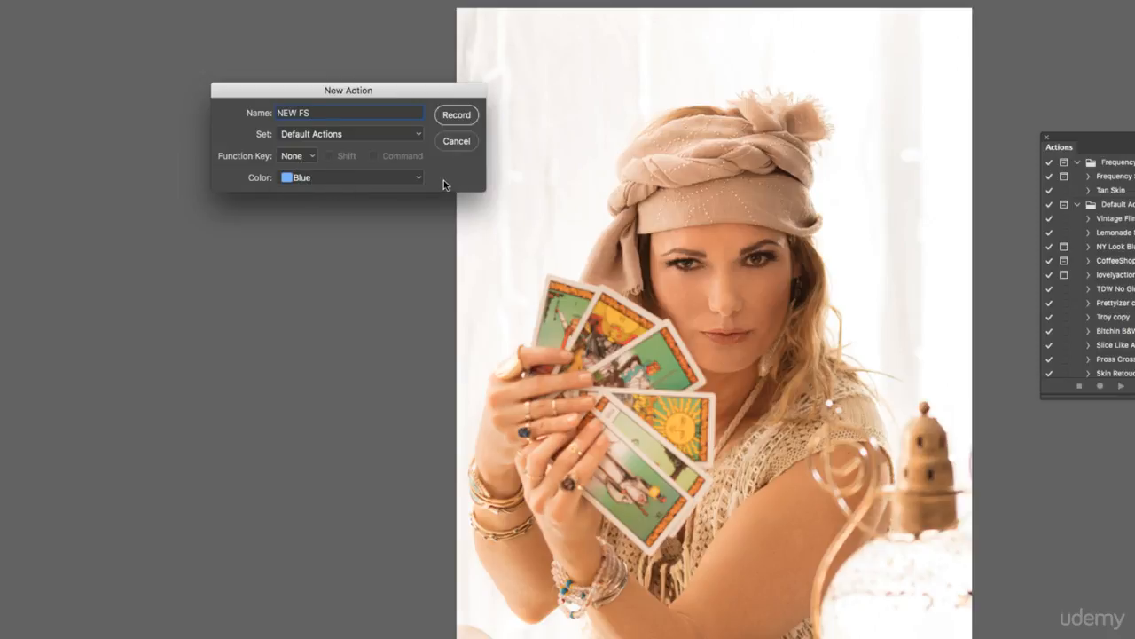
{"action": "left_click", "coordinate": [455, 114]}
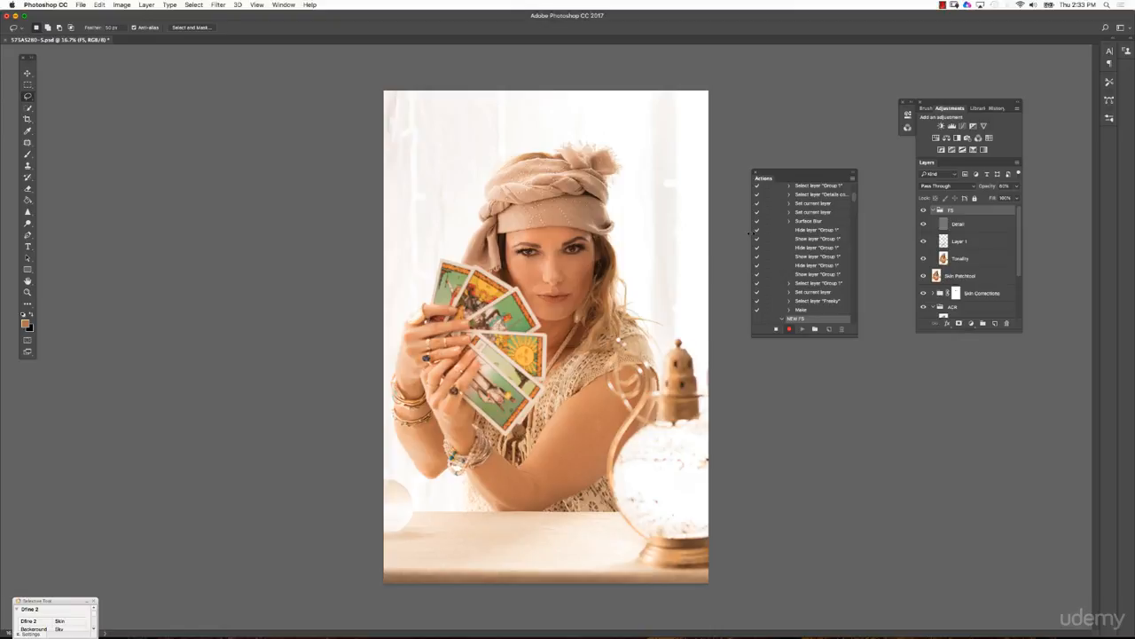
Stamp all visible layers into two new merged layers and rename the lower one New Tonality
{"action": "key", "text": "super+alt+shift+e"}
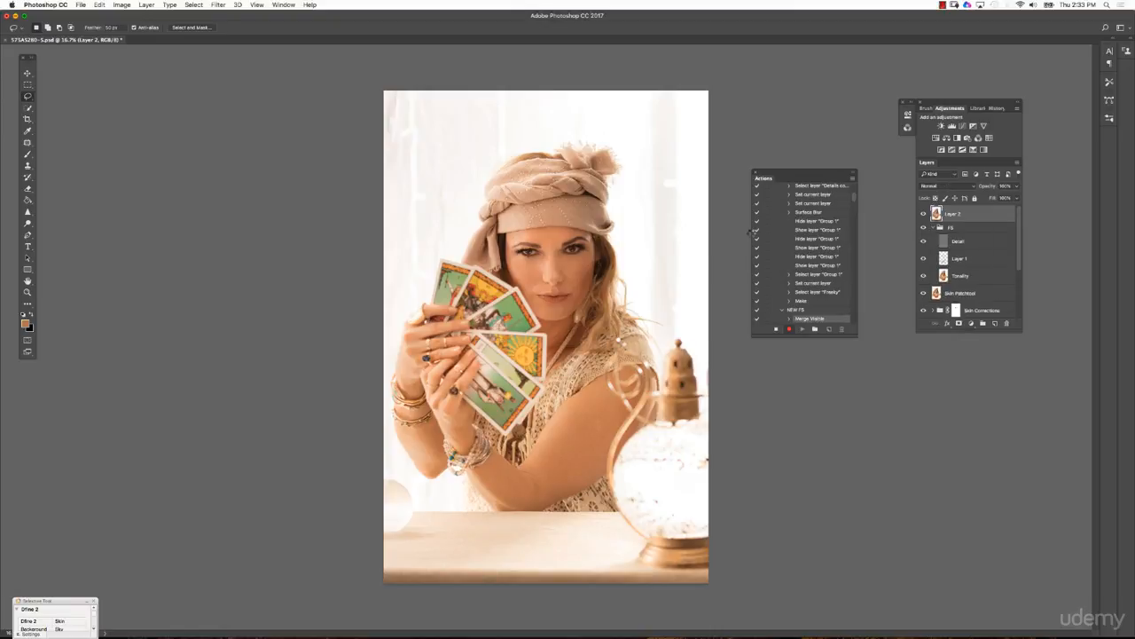
{"action": "key", "text": "super+alt+shift+e"}
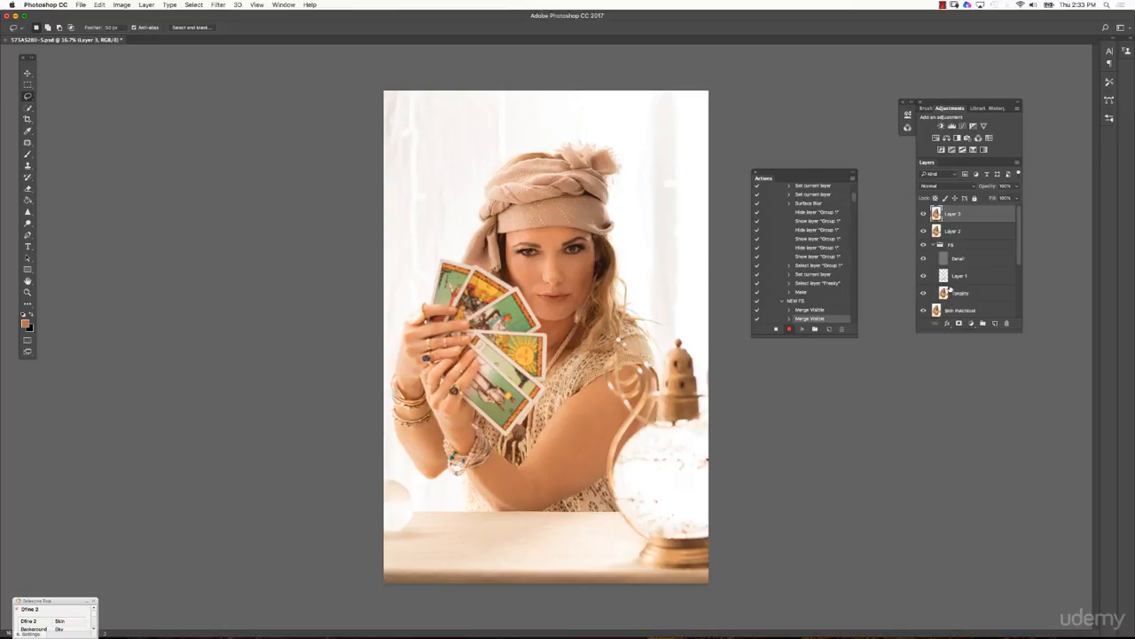
{"action": "left_click", "coordinate": [952, 233]}
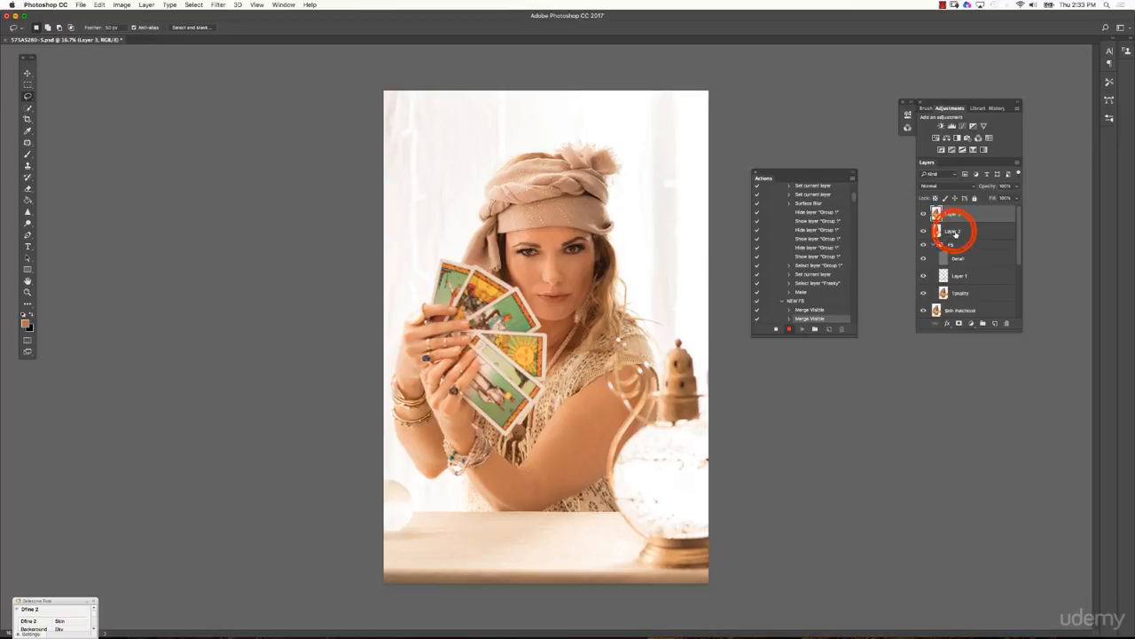
{"action": "double_click", "coordinate": [954, 231]}
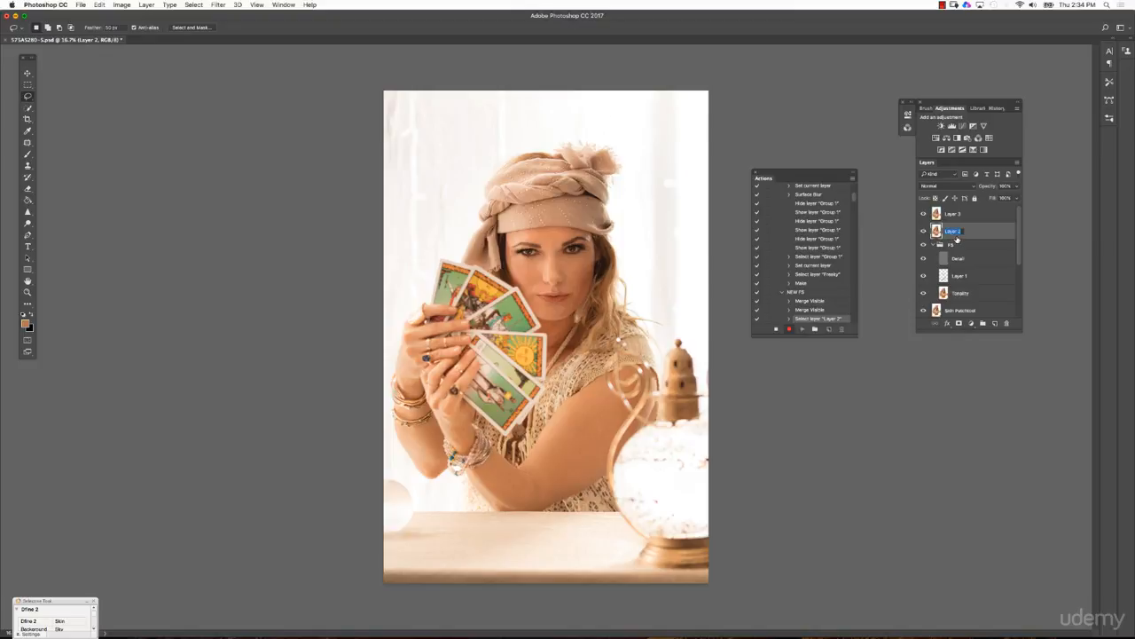
{"action": "type", "text": "H"}
{"action": "type", "text": "ew Tonality"}
Rename the uppermost merged layer New Details
{"action": "left_click", "coordinate": [951, 215]}
{"action": "double_click", "coordinate": [952, 214]}
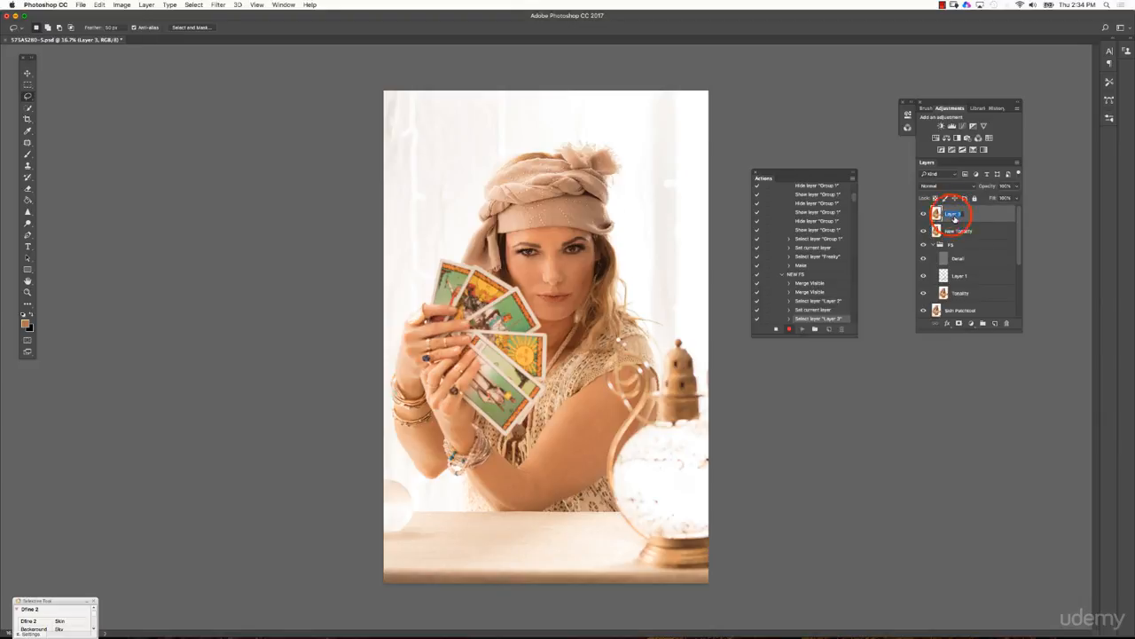
{"action": "type", "text": "New Df"}
{"action": "type", "text": "tails"}
{"action": "left_click", "coordinate": [1057, 230]}
Add an empty layer directly above New Tonality and name it Color
{"action": "left_click", "coordinate": [982, 229]}
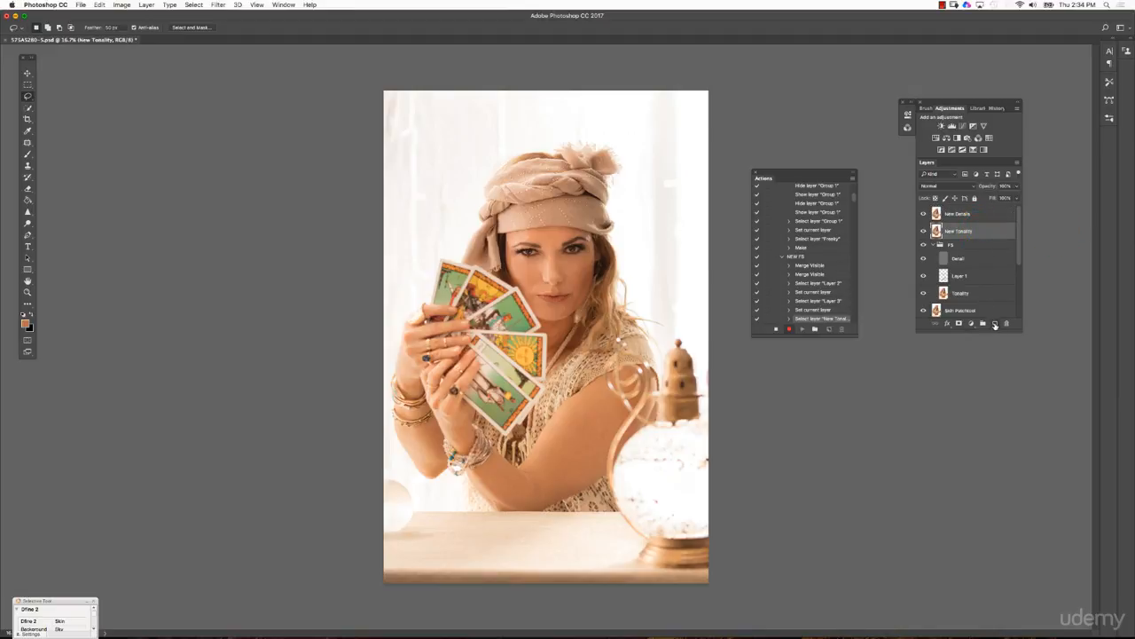
{"action": "left_click", "coordinate": [995, 325]}
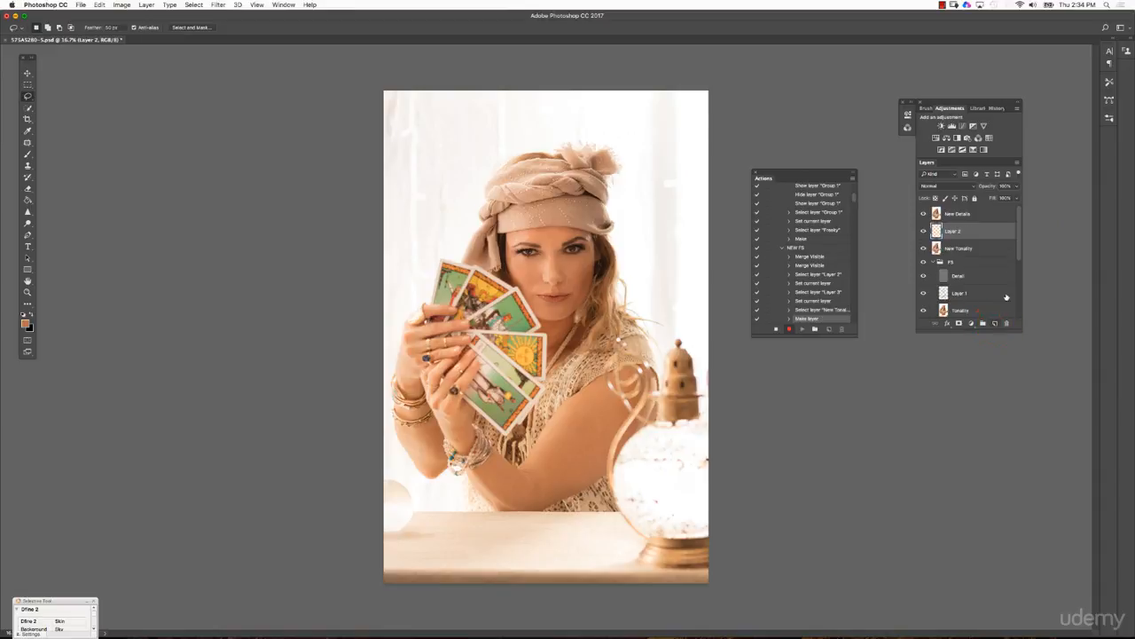
{"action": "left_click", "coordinate": [958, 231]}
{"action": "double_click", "coordinate": [956, 230]}
{"action": "type", "text": "Color"}
{"action": "left_click", "coordinate": [1039, 254]}
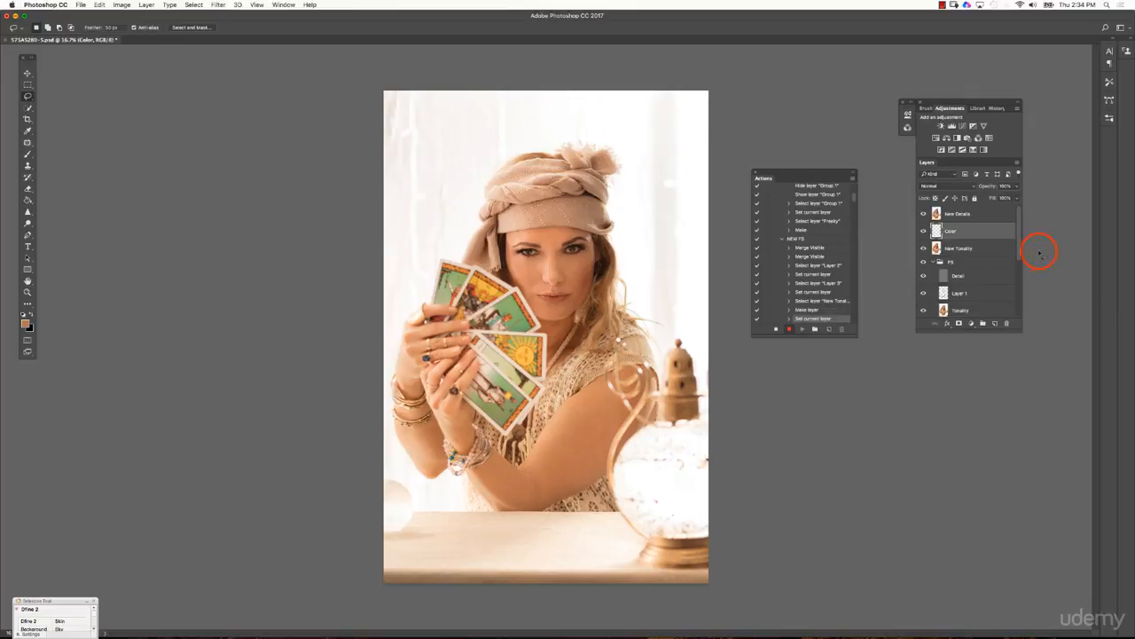
Blur the New Tonality layer with a Gaussian Blur of 14 pixels radius
{"action": "left_click", "coordinate": [958, 250]}
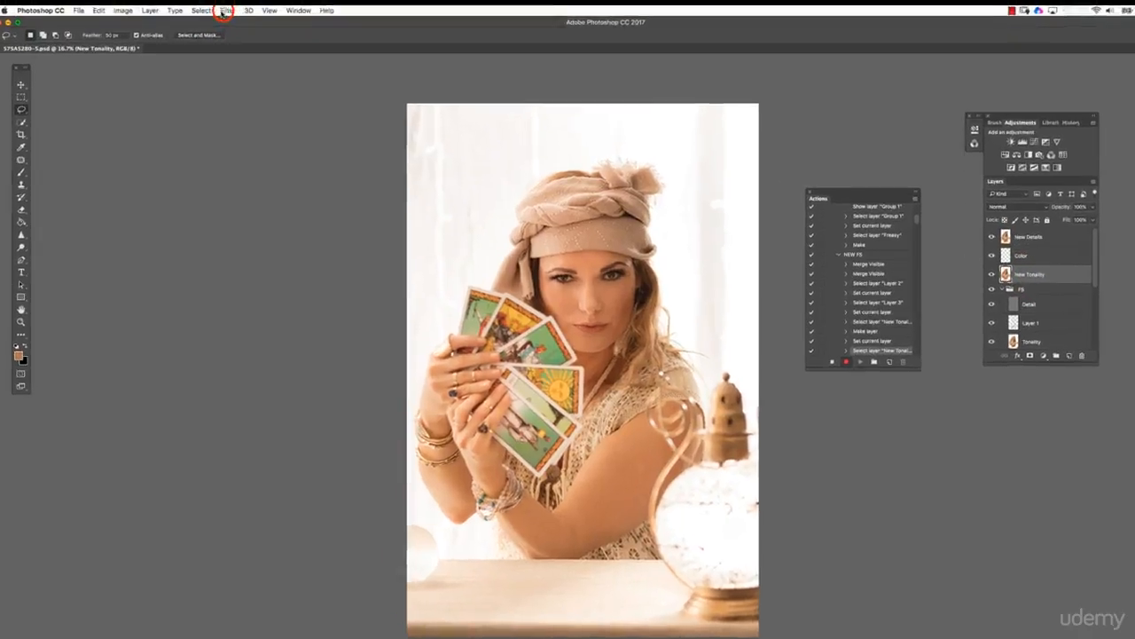
{"action": "left_click", "coordinate": [217, 5]}
{"action": "mouse_move", "coordinate": [300, 197]}
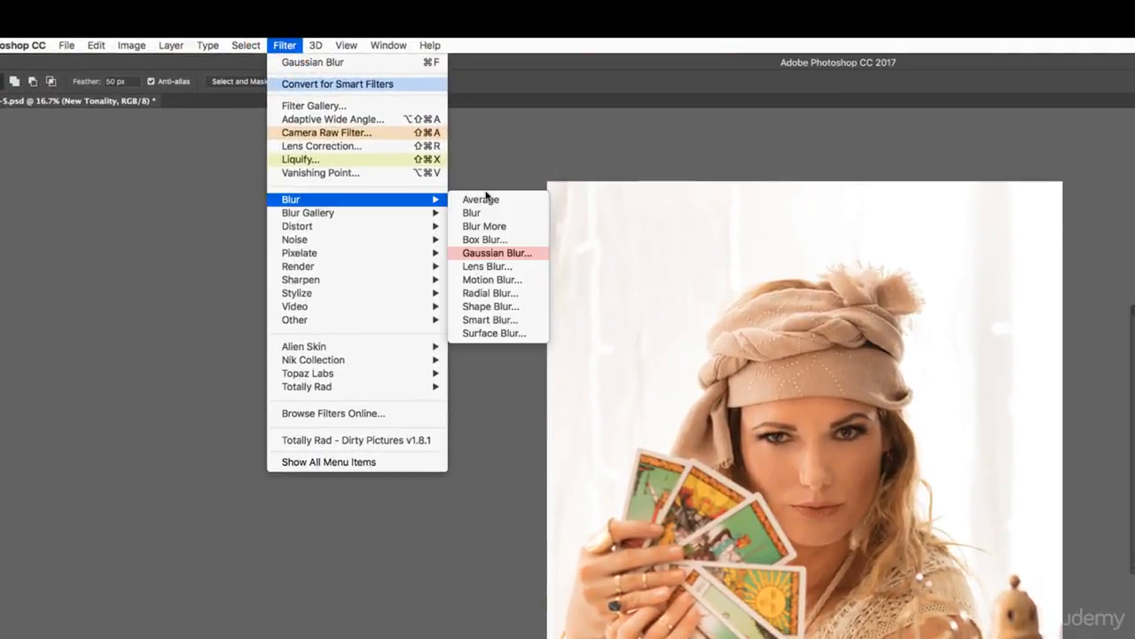
{"action": "left_click", "coordinate": [496, 251]}
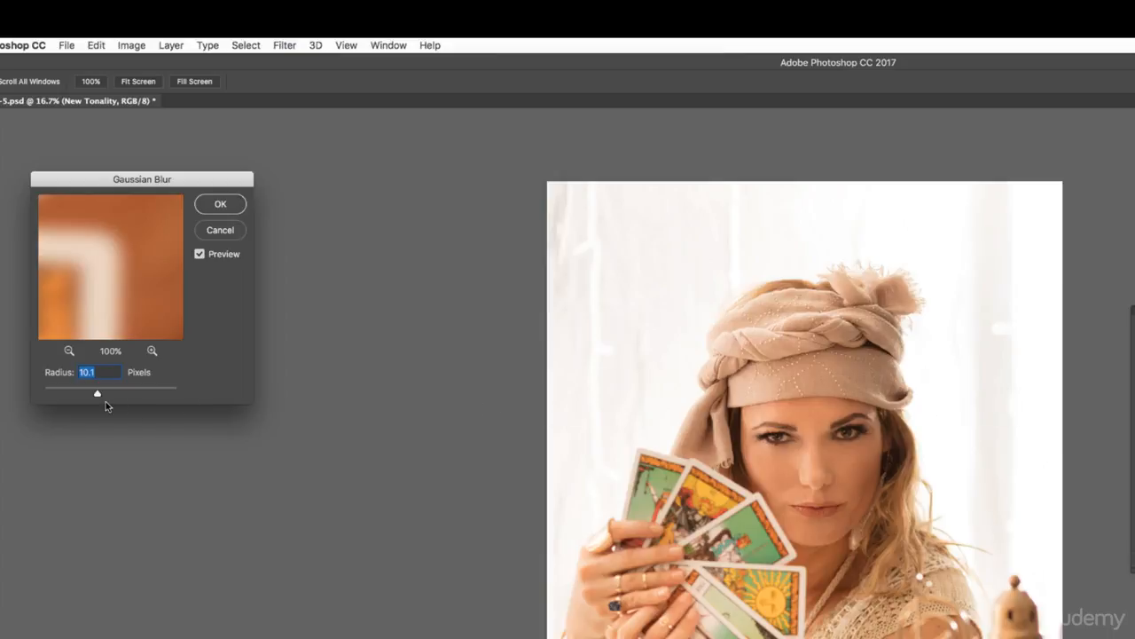
{"action": "left_click_drag", "start_coordinate": [100, 396], "coordinate": [99, 394]}
{"action": "type", "text": "14"}
{"action": "left_click", "coordinate": [220, 205]}
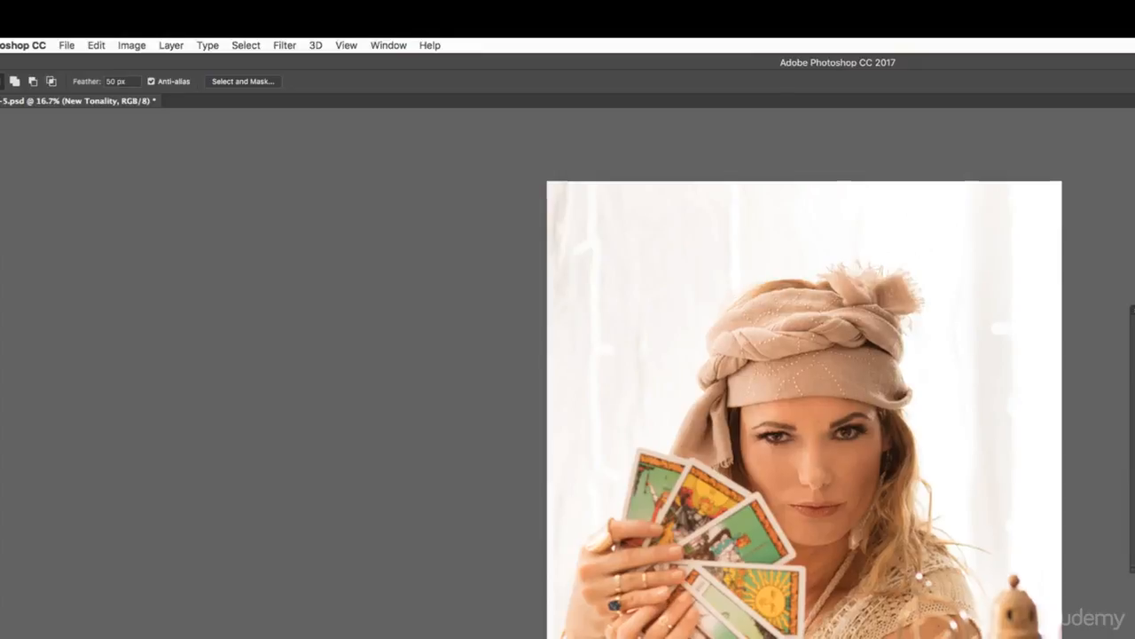
Use Apply Image on New Details with New Tonality as source layer, Subtract blending, scale 2 and offset 128, and set its blend mode to Linear Light
{"action": "left_click", "coordinate": [958, 214]}
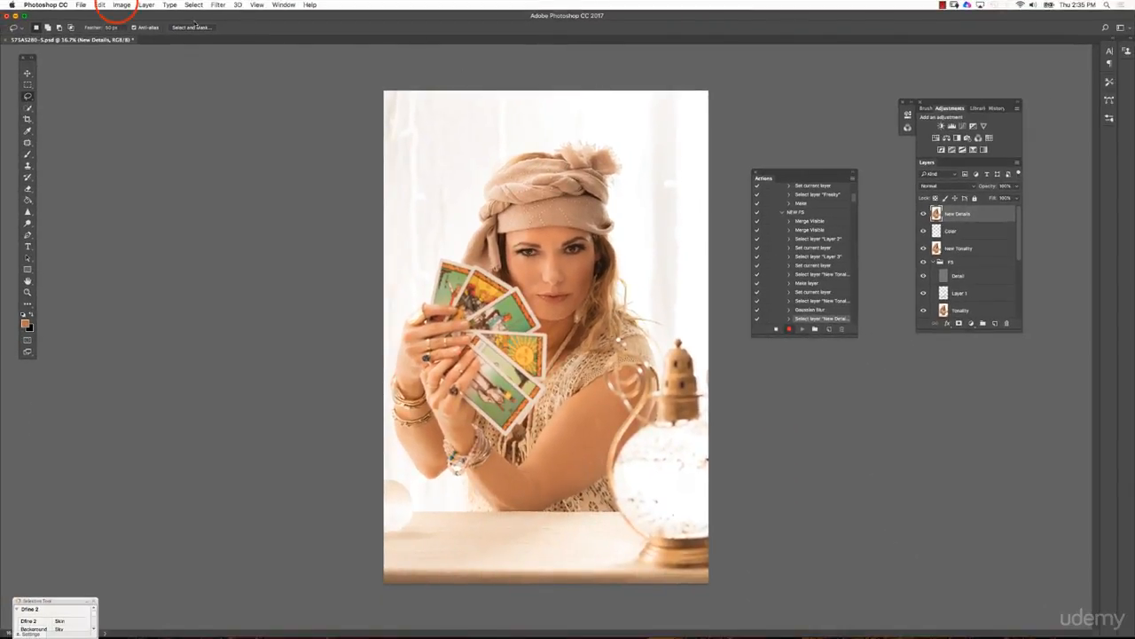
{"action": "left_click", "coordinate": [121, 4]}
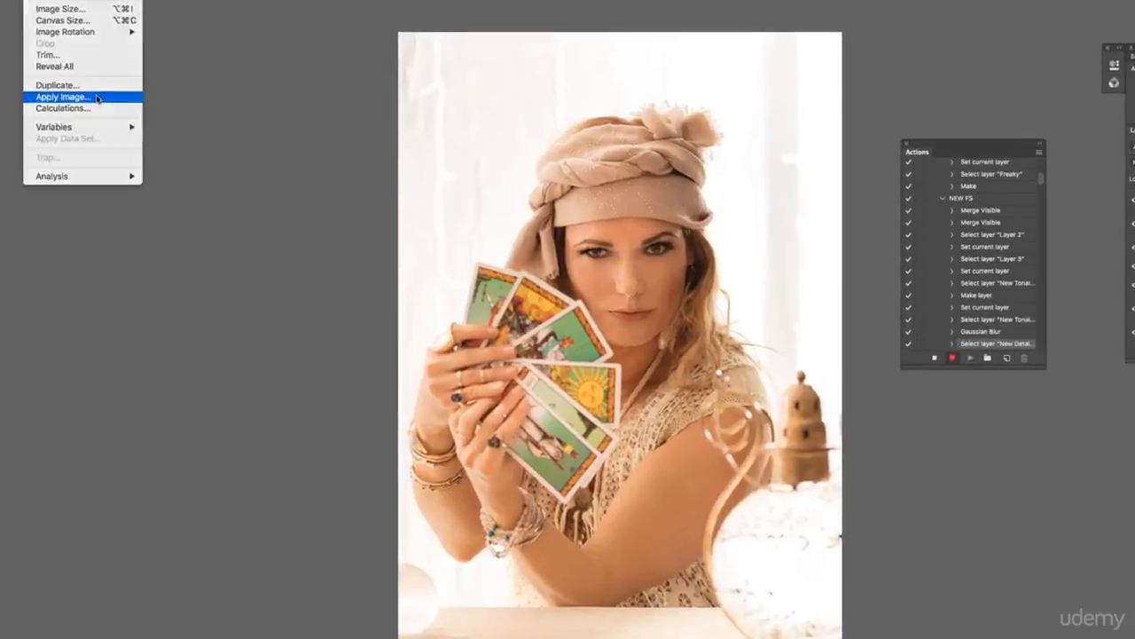
{"action": "left_click", "coordinate": [137, 137]}
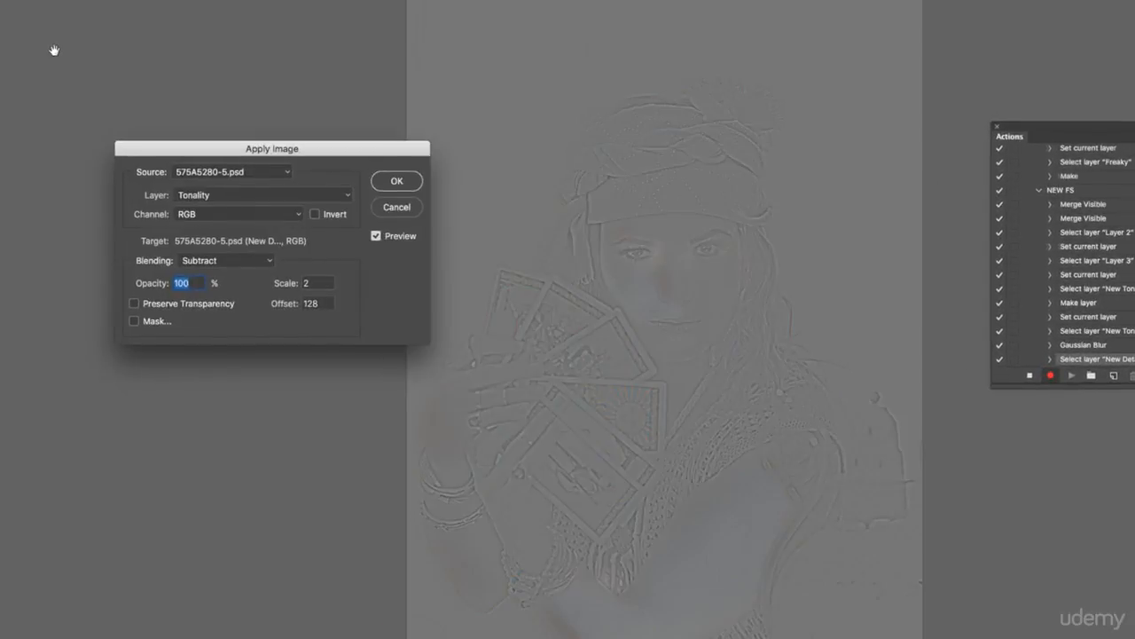
{"action": "left_click", "coordinate": [211, 198]}
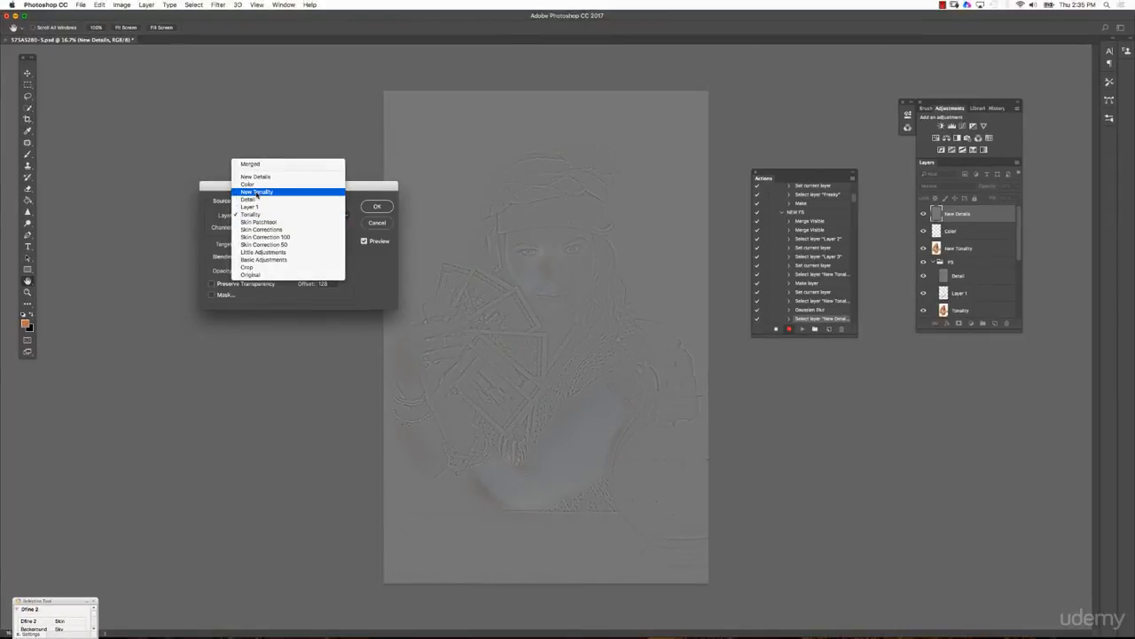
{"action": "left_click", "coordinate": [257, 193]}
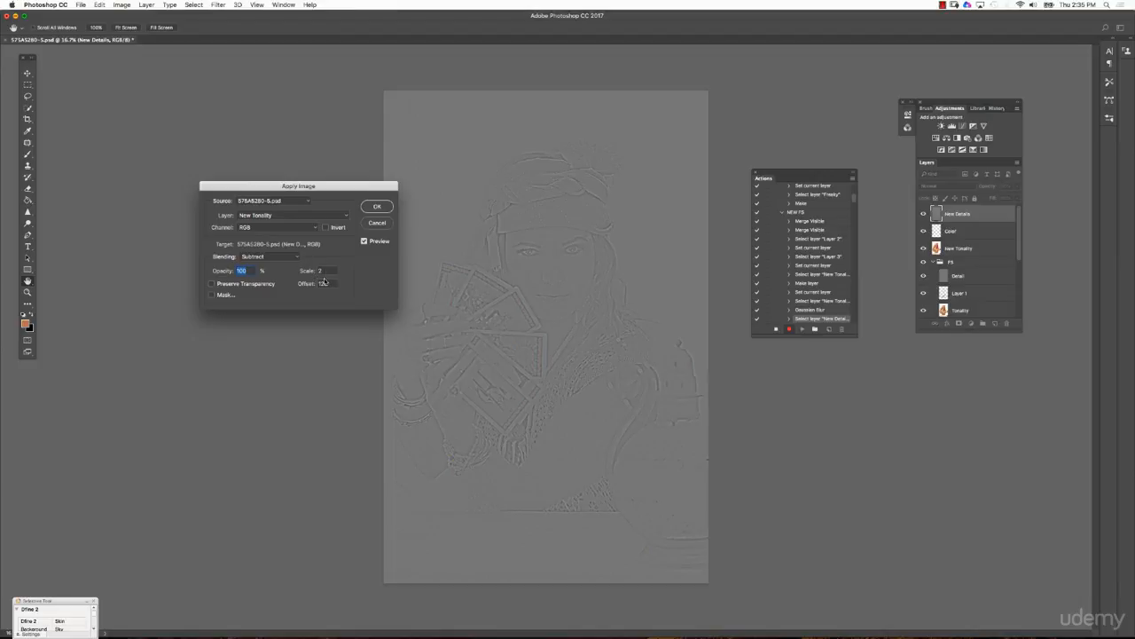
{"action": "left_click", "coordinate": [377, 206]}
{"action": "left_click", "coordinate": [930, 186]}
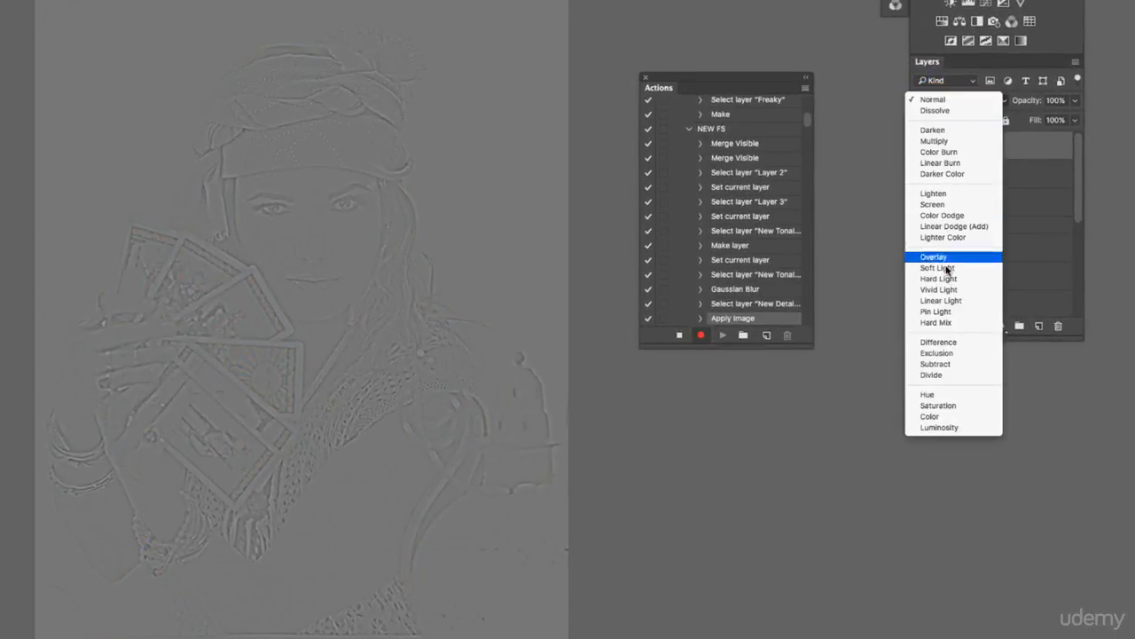
{"action": "left_click", "coordinate": [948, 302]}
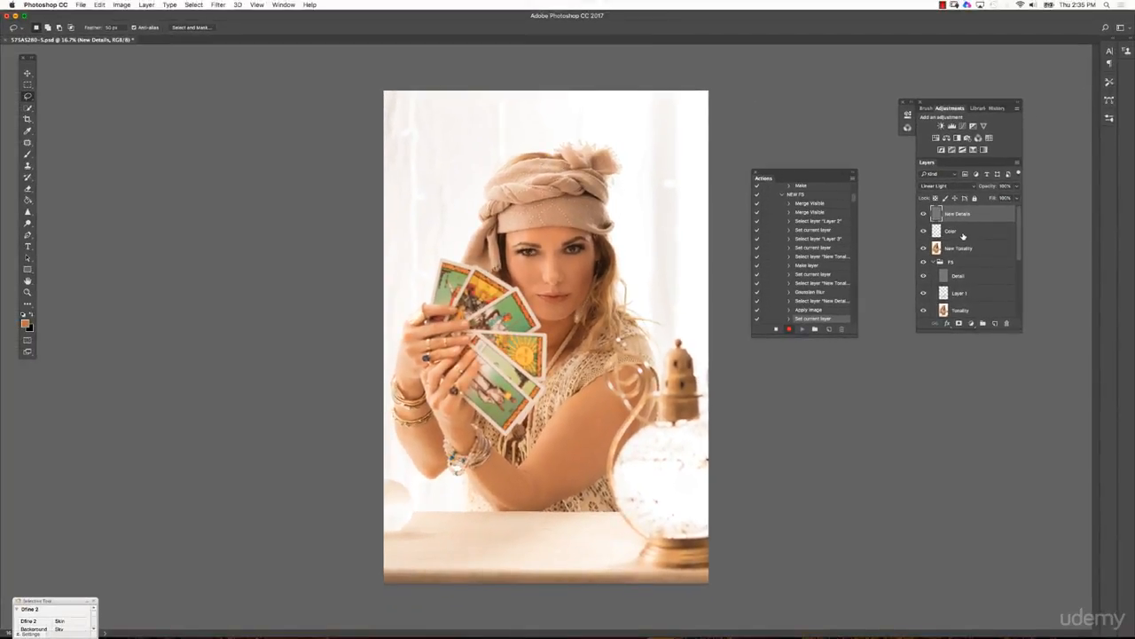
Group the New Details, Color and New Tonality layers and name the group FS
{"action": "left_click", "coordinate": [962, 232], "text": "shift"}
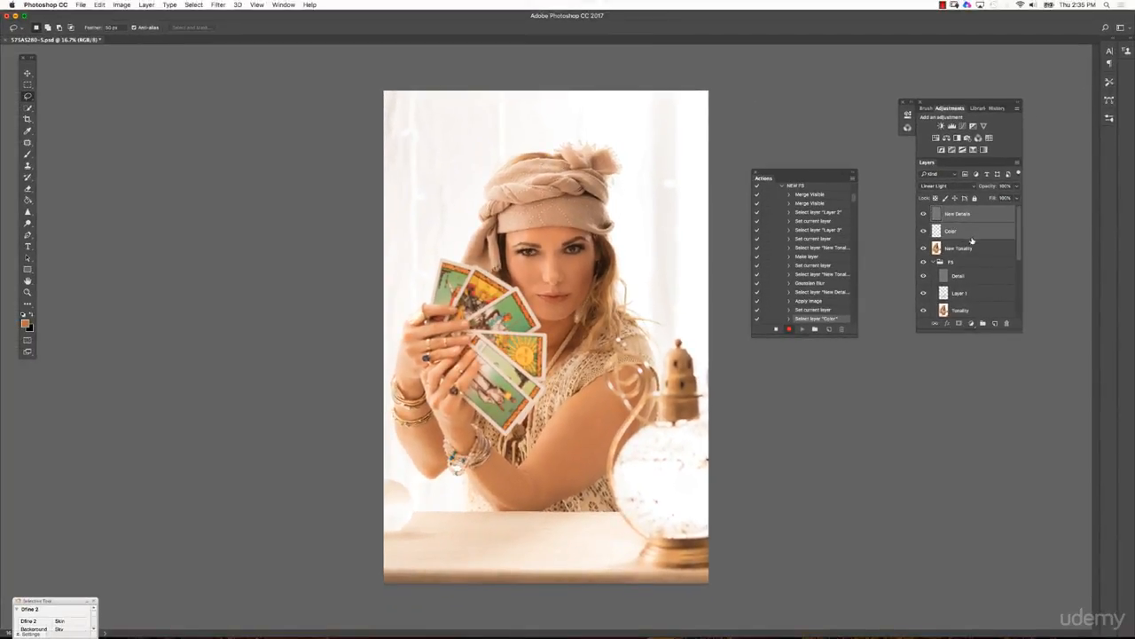
{"action": "left_click", "coordinate": [972, 250], "text": "shift"}
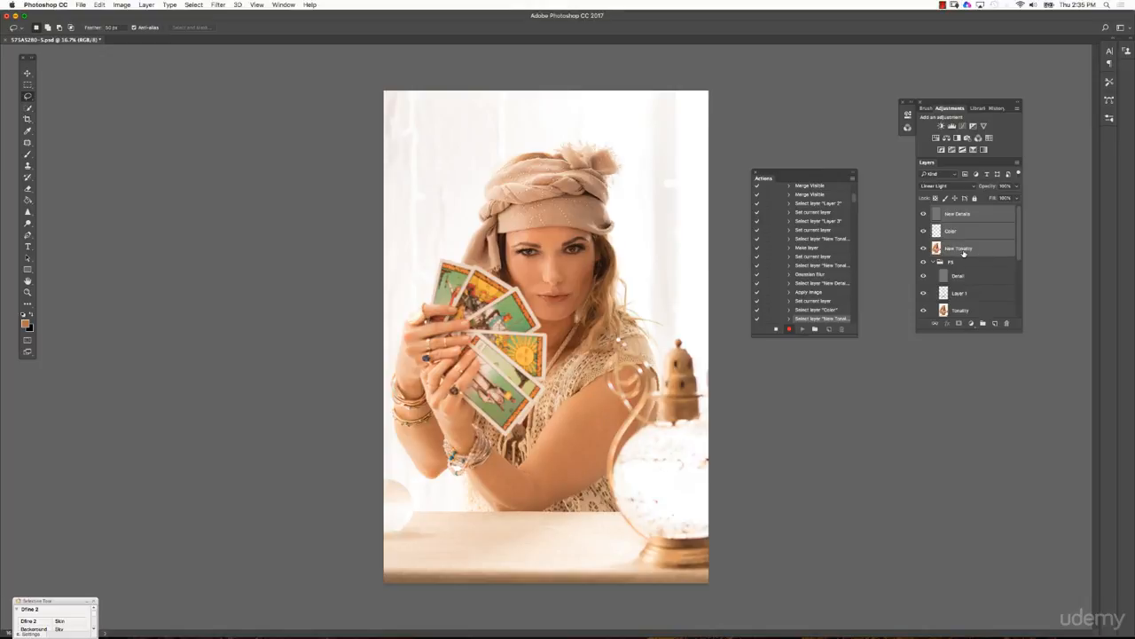
{"action": "left_click_drag", "start_coordinate": [978, 251], "coordinate": [984, 324]}
{"action": "double_click", "coordinate": [956, 210]}
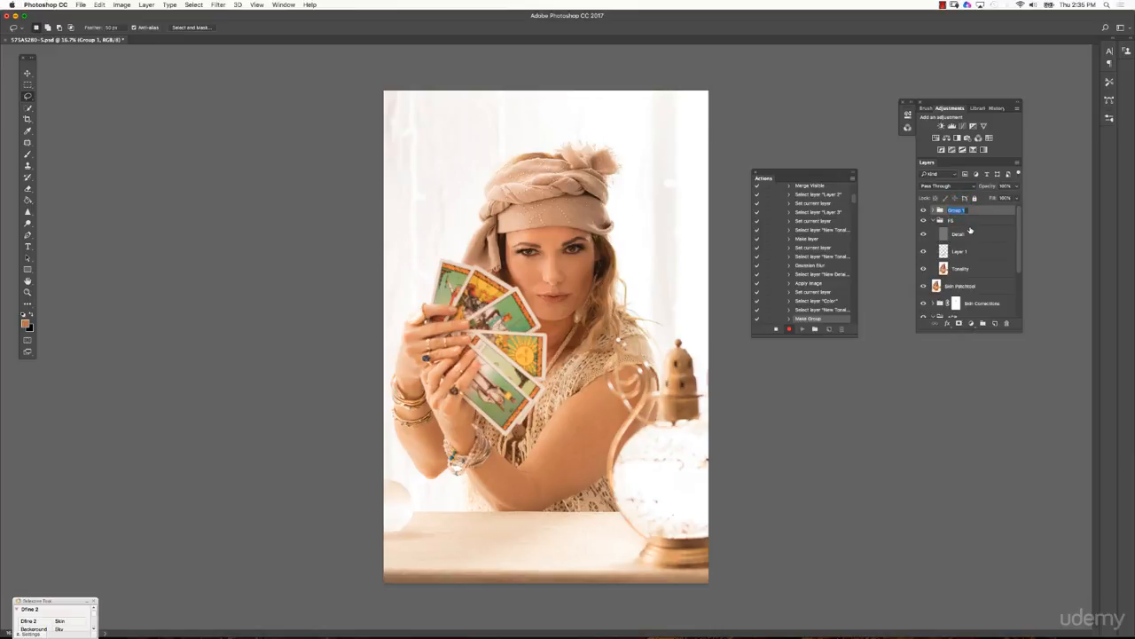
{"action": "key", "text": "BackSpace"}
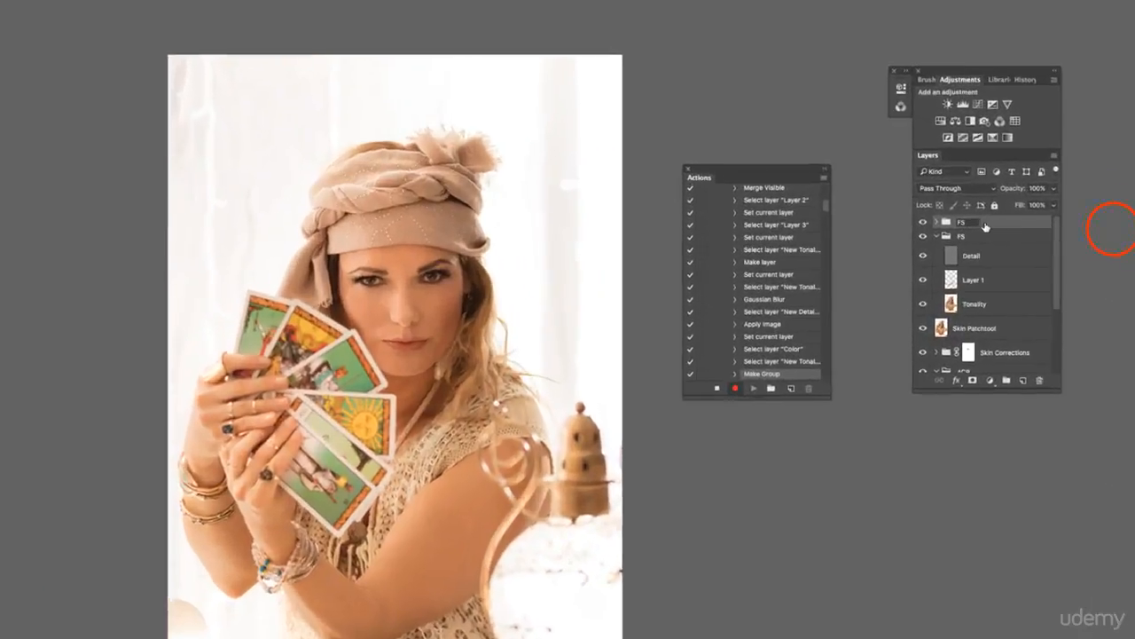
{"action": "key", "text": "Return"}
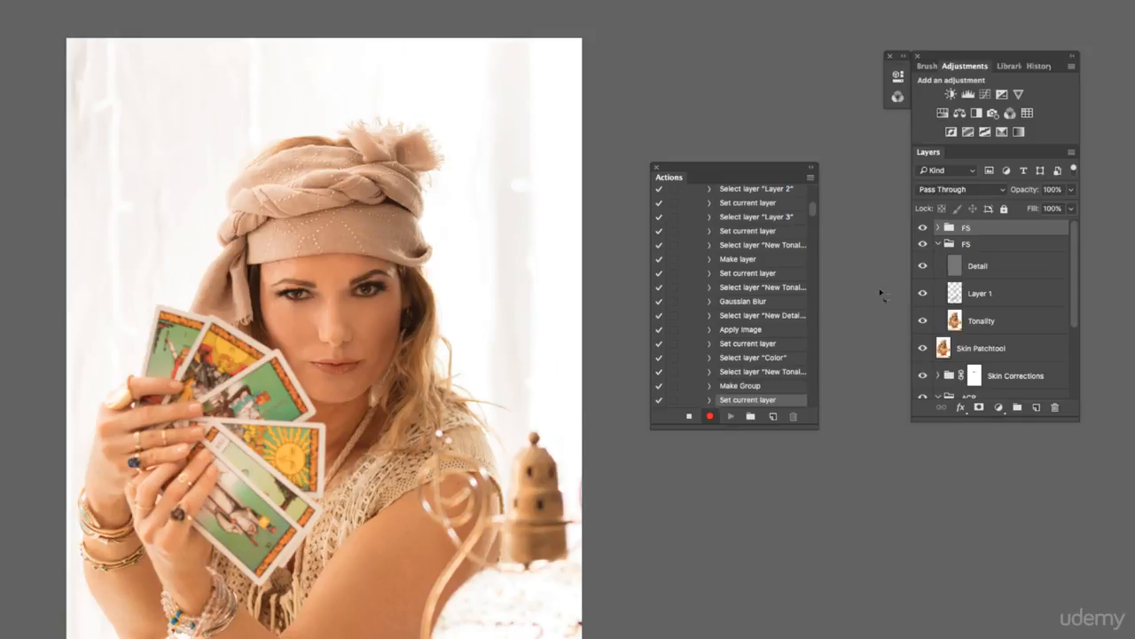
Stop recording the NEW FS action and switch the actions list to Button Mode
{"action": "left_click", "coordinate": [689, 416]}
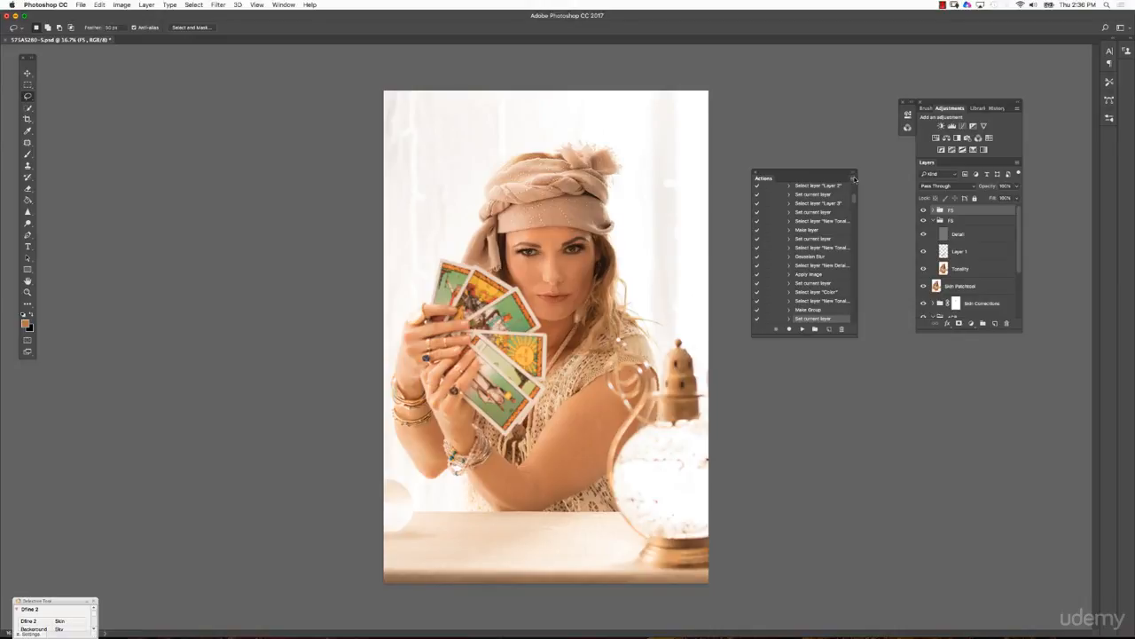
{"action": "left_click", "coordinate": [853, 180]}
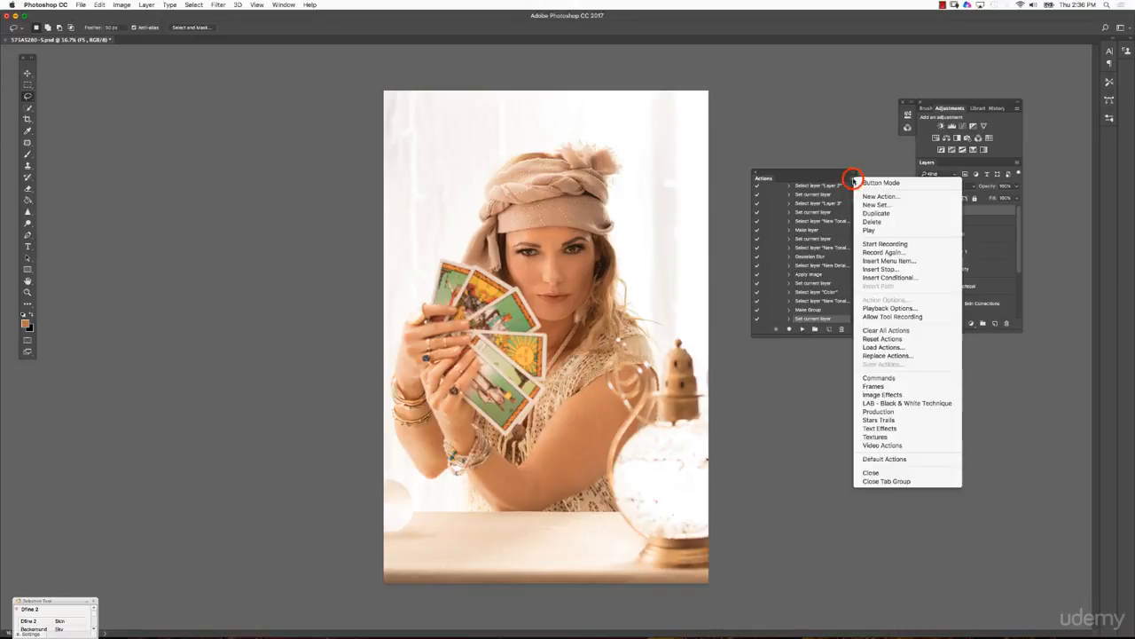
{"action": "left_click", "coordinate": [878, 182]}
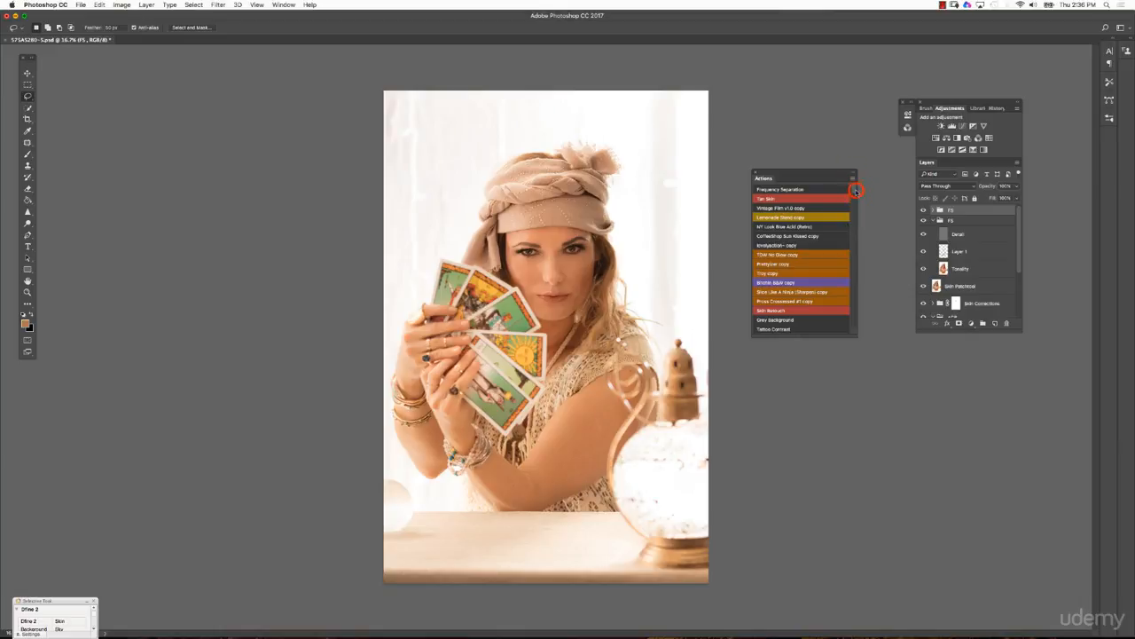
Widen the actions list to two columns and bring the NEW FS action into view
{"action": "scroll", "coordinate": [854, 188], "scroll_direction": "down", "scroll_amount": 3}
{"action": "scroll", "coordinate": [855, 194], "scroll_direction": "down", "scroll_amount": 5}
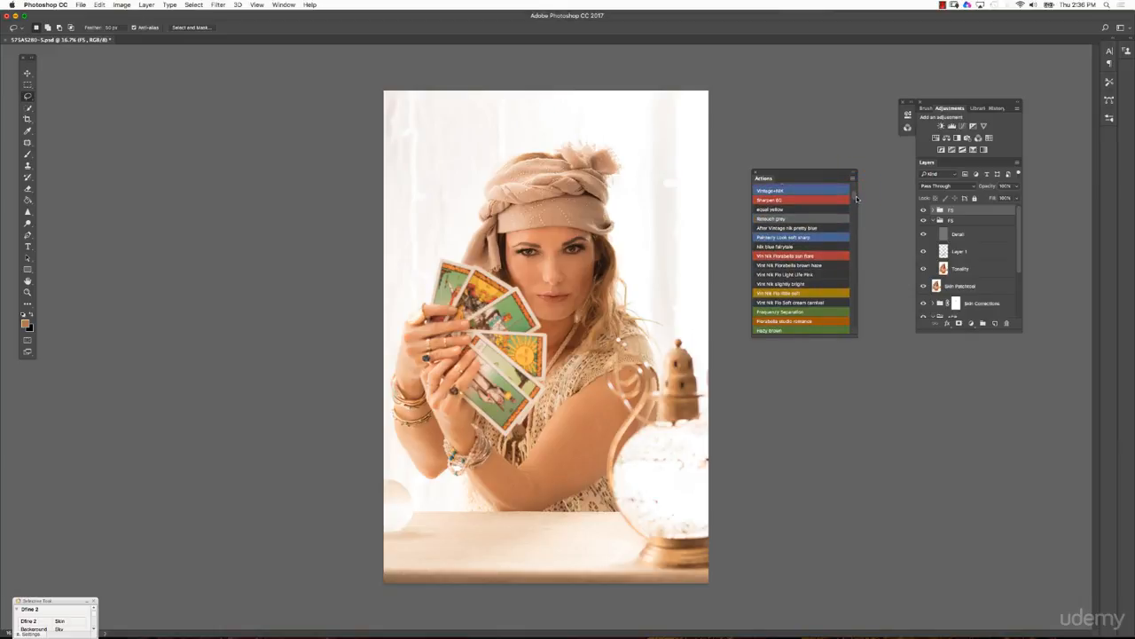
{"action": "left_click_drag", "start_coordinate": [857, 335], "coordinate": [894, 326]}
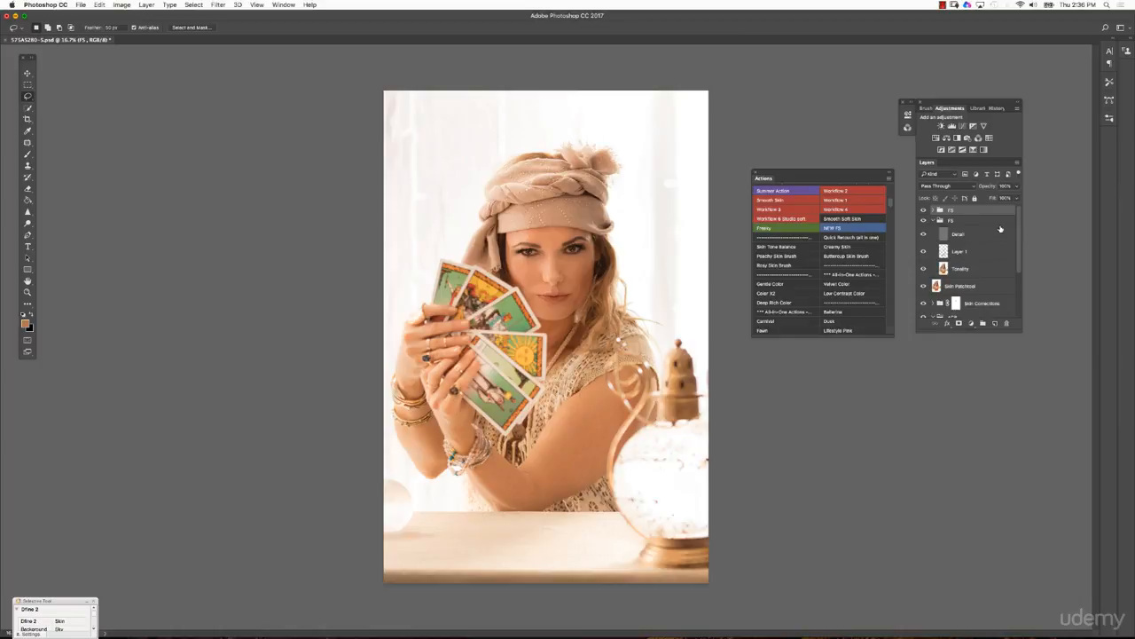
Collapse the older FS group and expand the new FS group above it to show its layers
{"action": "left_click", "coordinate": [934, 210]}
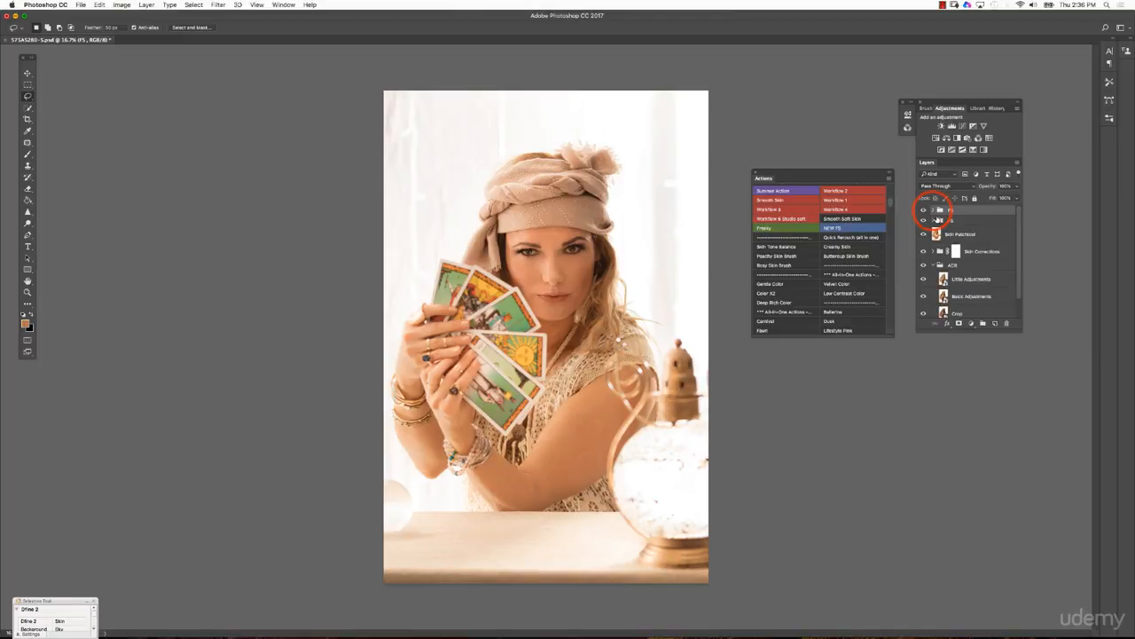
{"action": "left_click", "coordinate": [934, 210]}
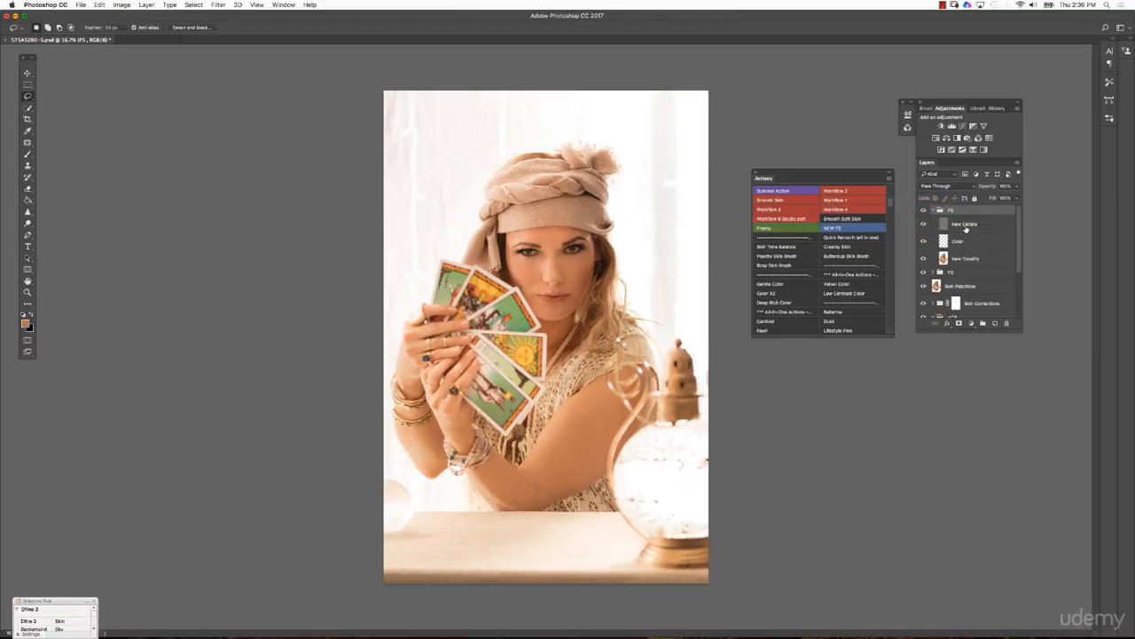